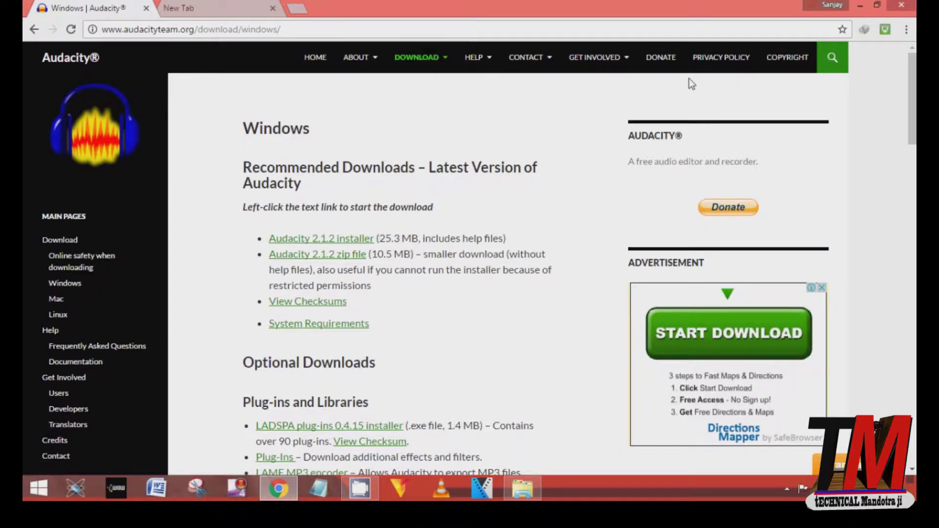
Run the desktop Audacity 2.1.2 installer in English and install into the existing C:\Program Files (x86)\Audacity folder with a desktop icon
click(861, 6)
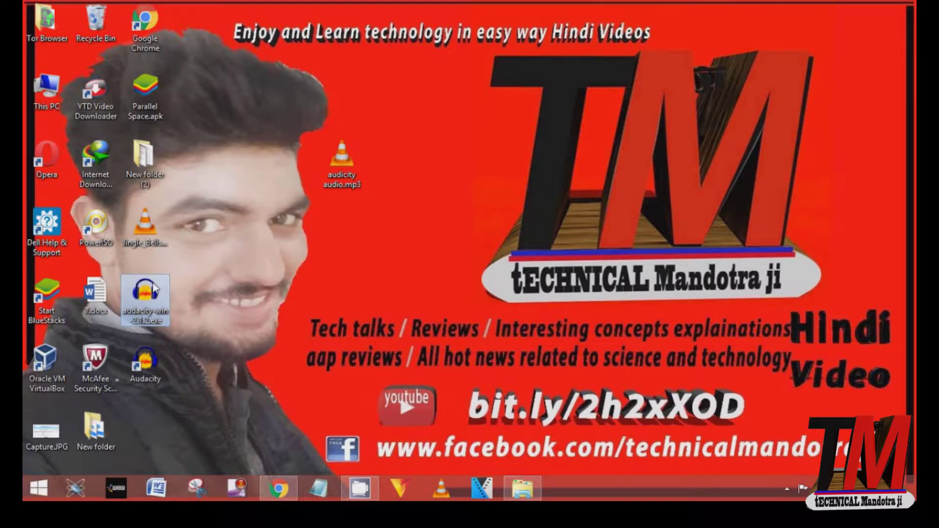
double_click(153, 288)
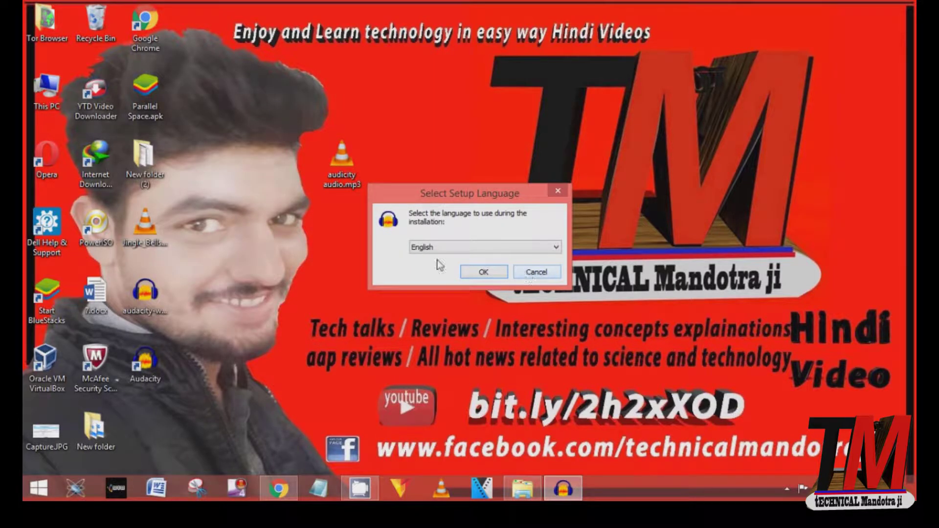
click(474, 270)
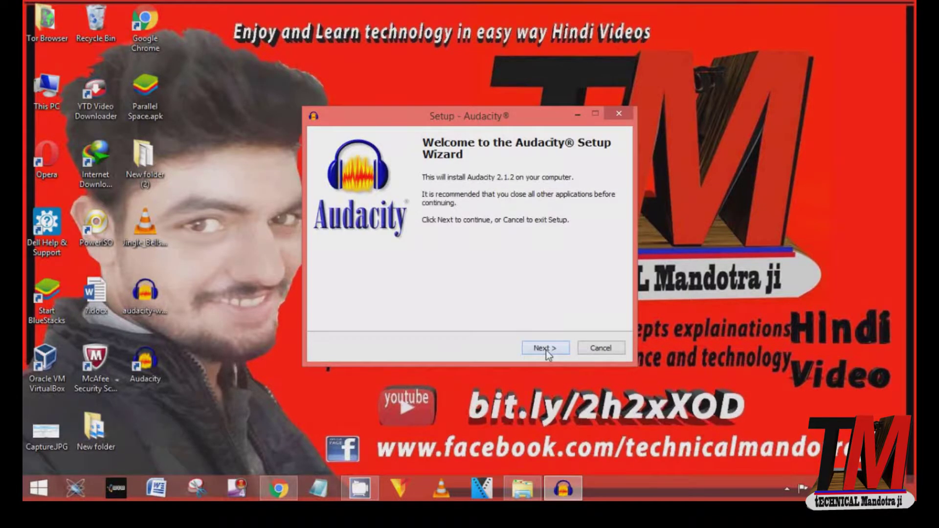
click(546, 349)
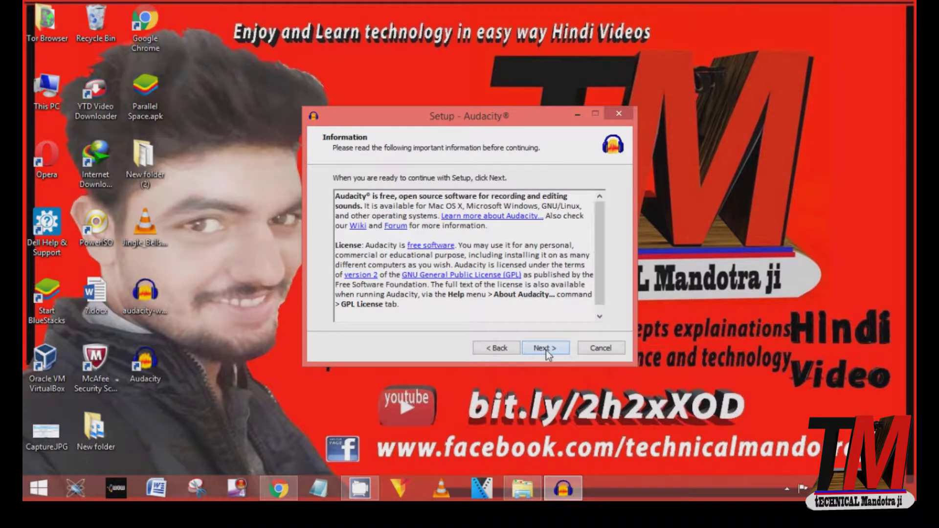
click(547, 351)
click(547, 351)
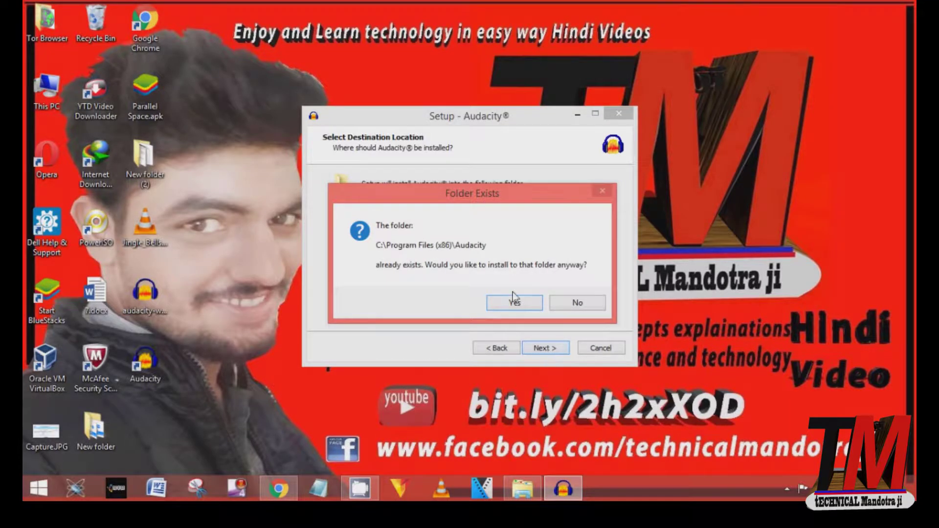
click(514, 300)
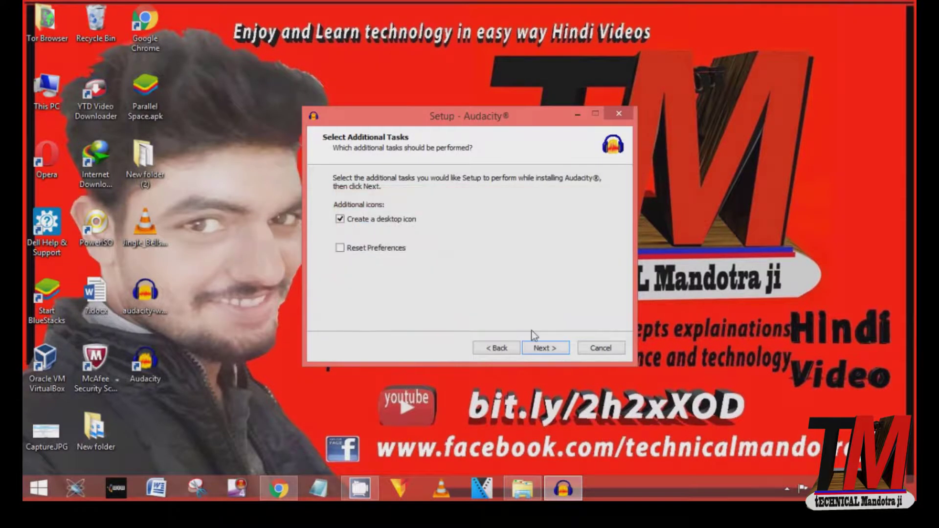
click(545, 347)
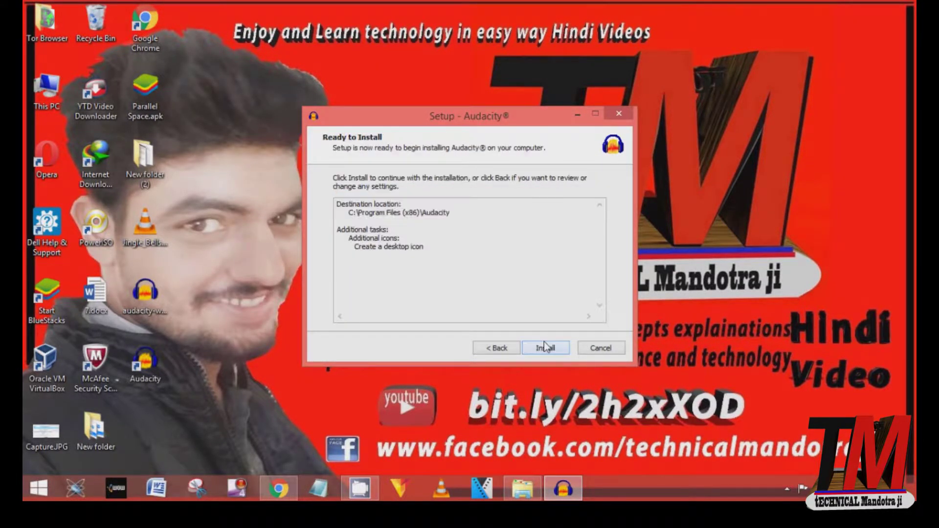
click(545, 347)
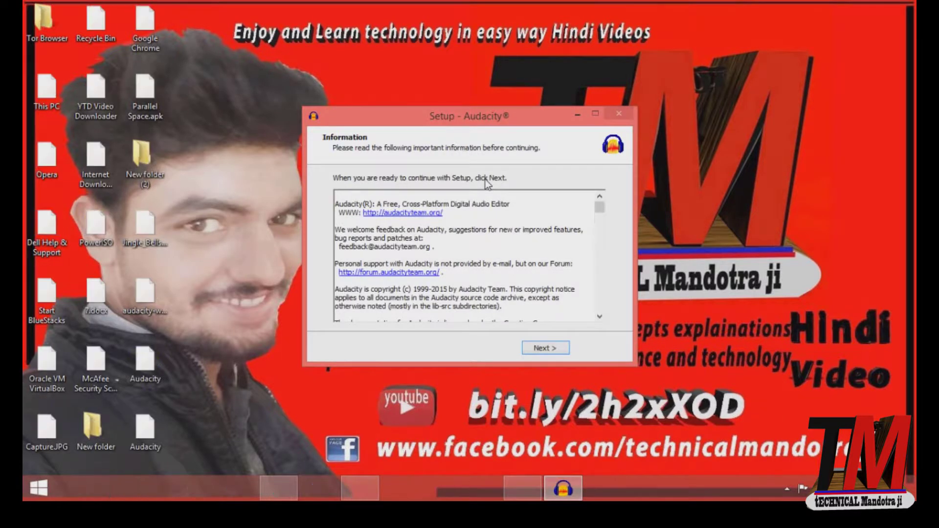
Finish the setup wizard with Launch Audacity enabled and dismiss the welcome dialog
click(556, 348)
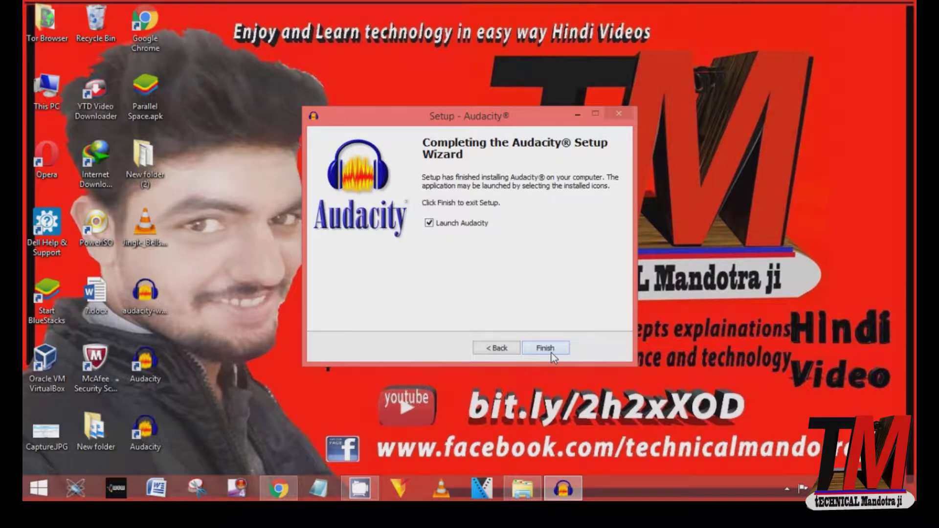
click(551, 353)
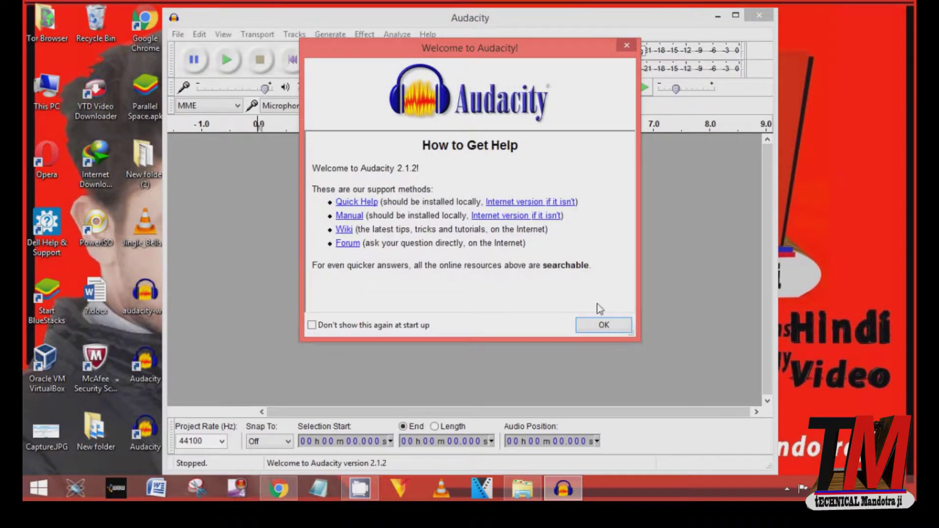
click(602, 326)
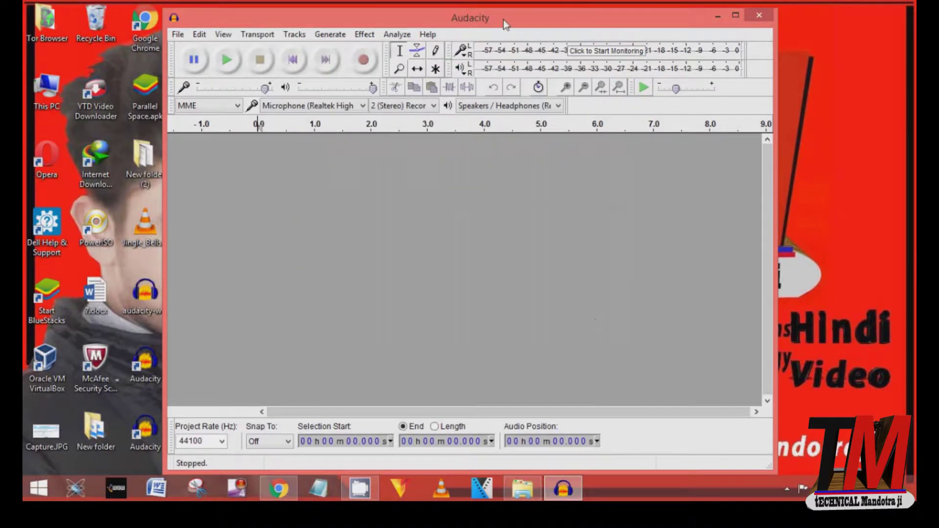
Move the Audacity window aside and import the desktop file audicity audio.mp3 into the empty project
drag(504, 17, 688, 28)
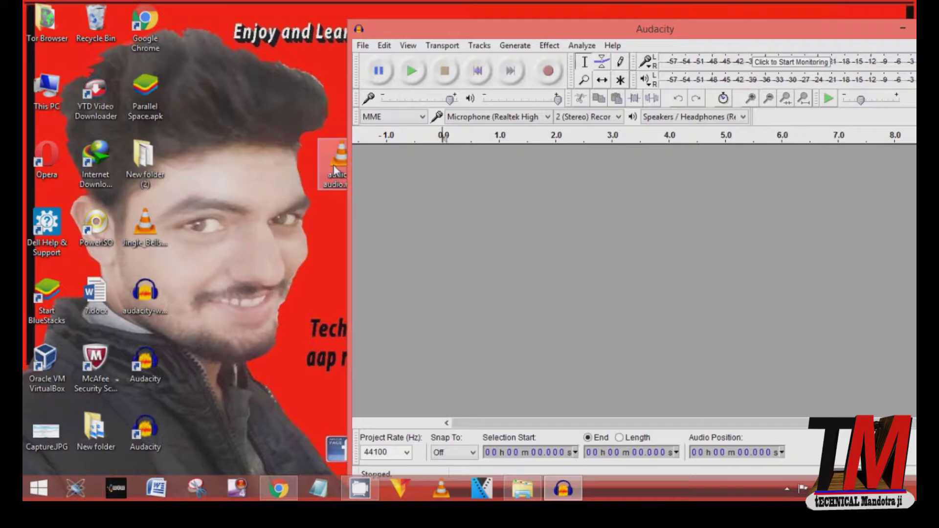
drag(333, 166, 290, 157)
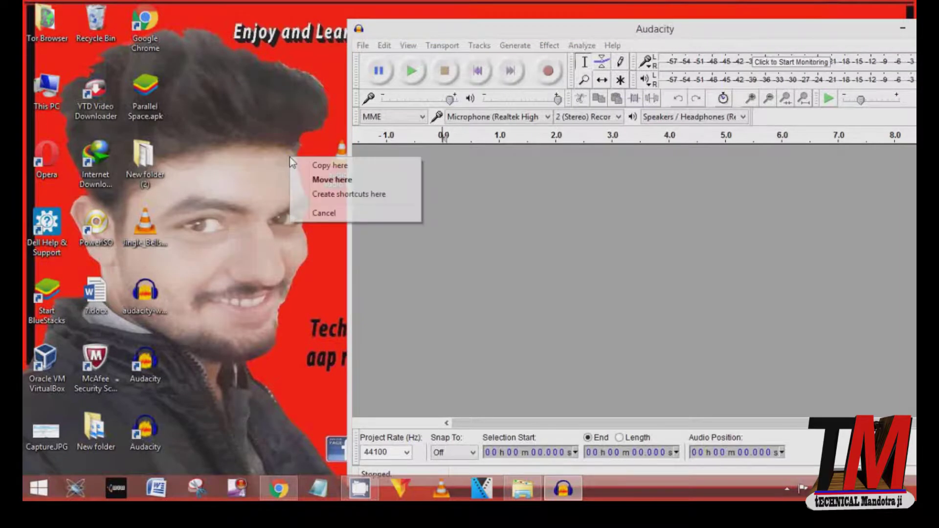
click(256, 140)
drag(336, 161, 462, 245)
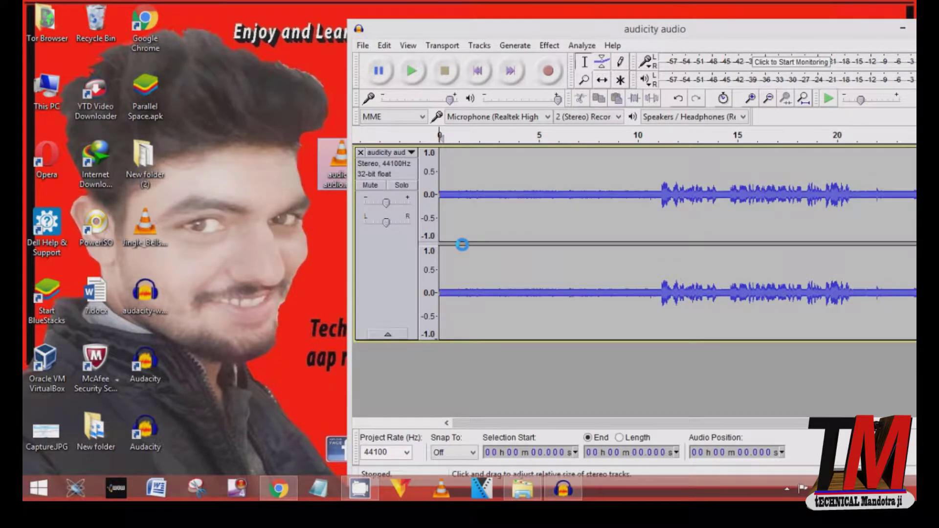
Reposition the Audacity window and play the imported recording to hear its background noise, then stop playback
drag(626, 33, 471, 34)
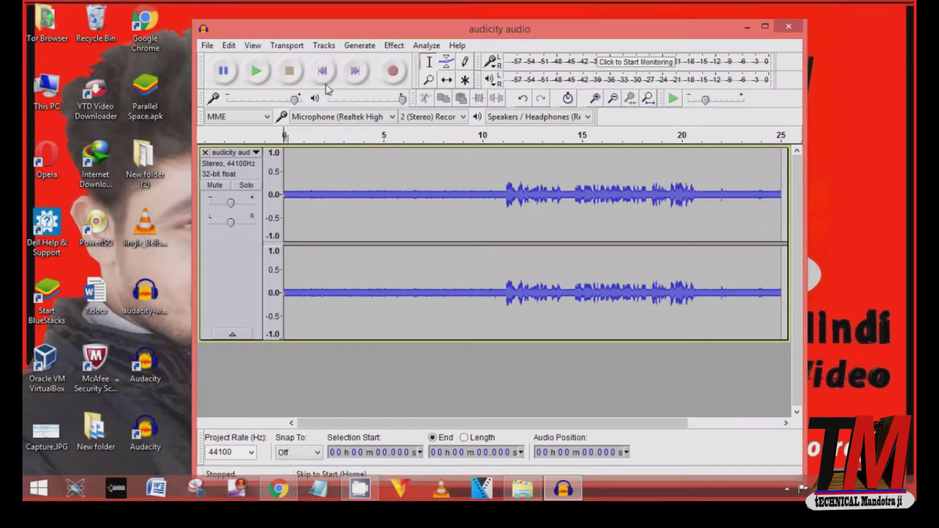
click(262, 69)
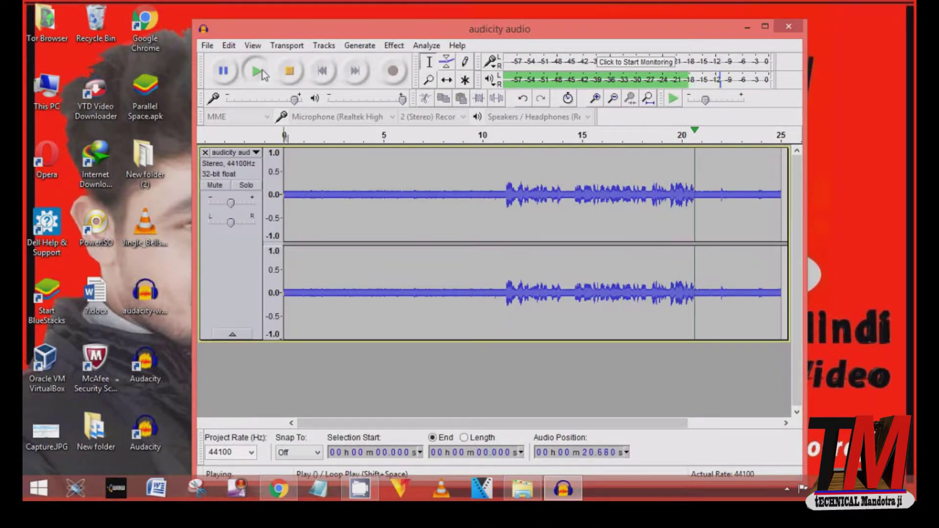
click(289, 71)
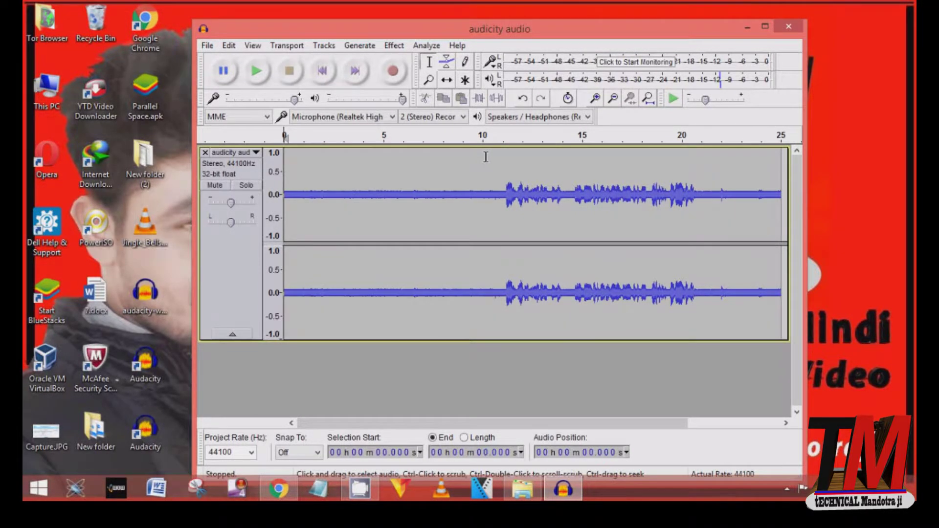
Select the speech-free first 10.6 seconds or so of the track and capture it as the Noise Reduction profile
drag(494, 157, 293, 209)
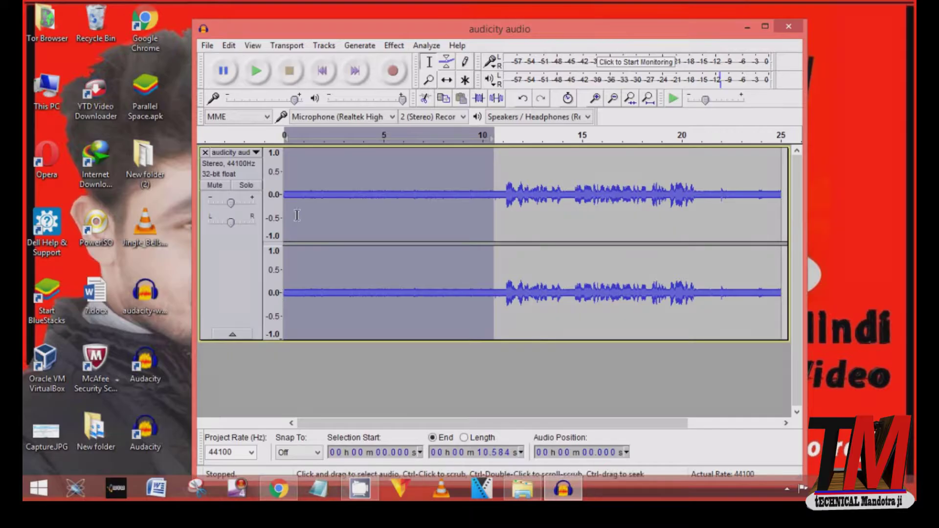
click(394, 45)
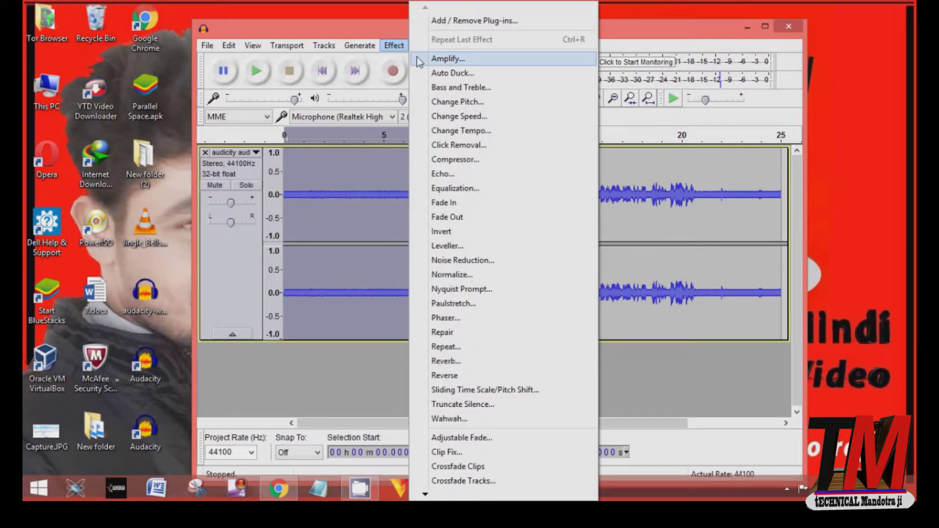
click(465, 260)
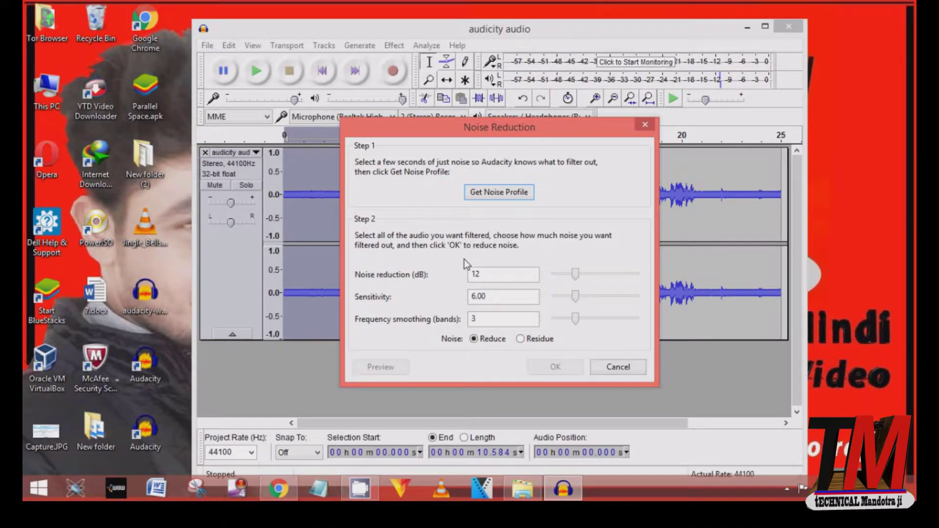
click(497, 193)
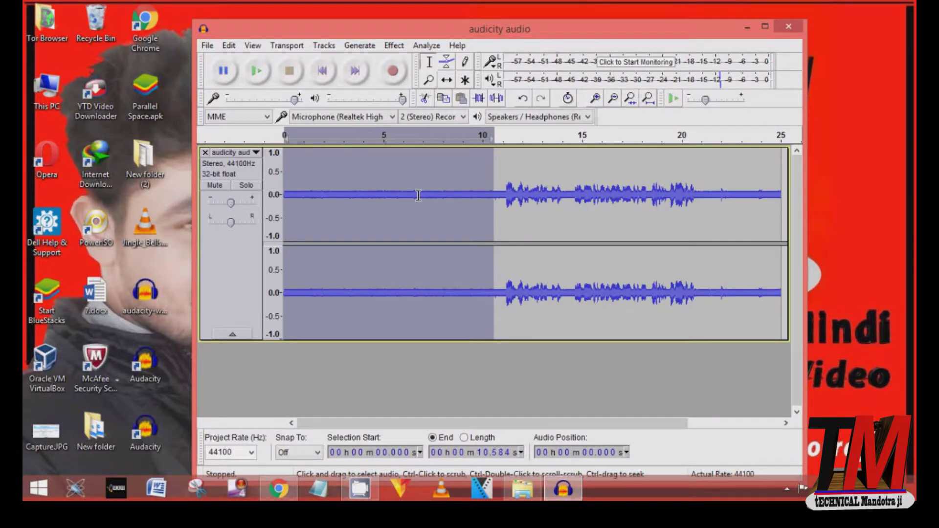
Apply Noise Reduction to the entire track with 12 dB reduction, sensitivity 6.00 and 3 frequency smoothing bands
key(ctrl+a)
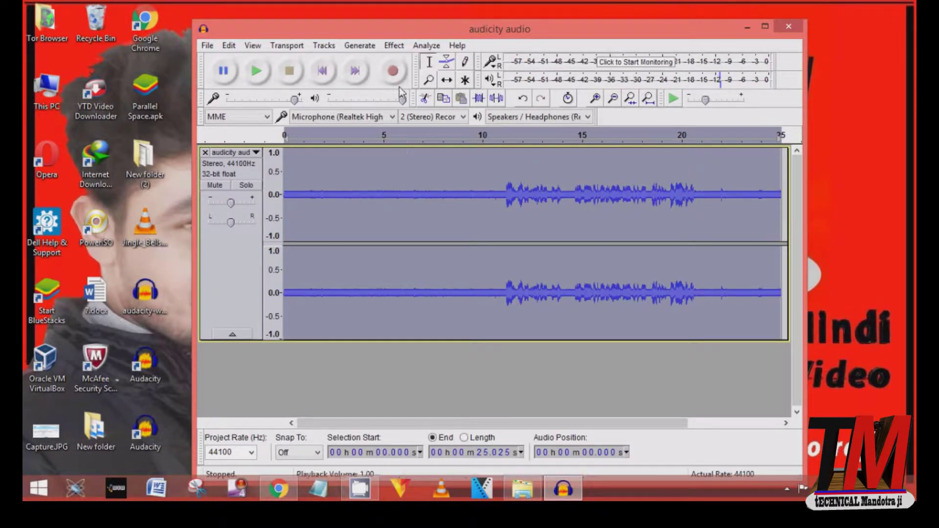
click(396, 45)
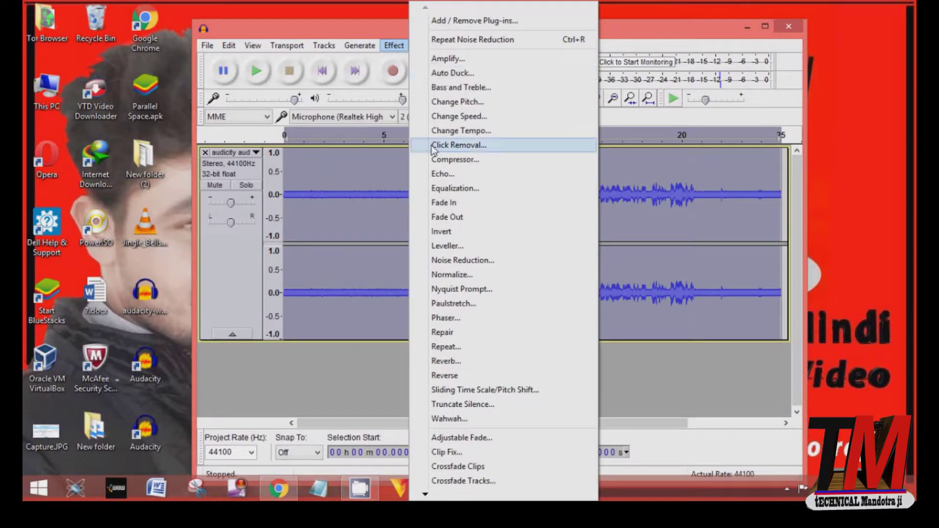
click(482, 262)
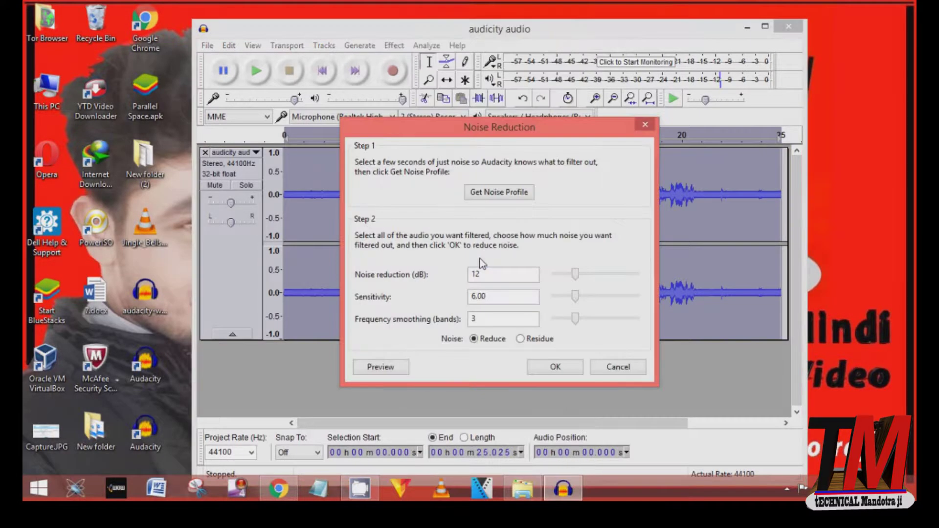
click(557, 368)
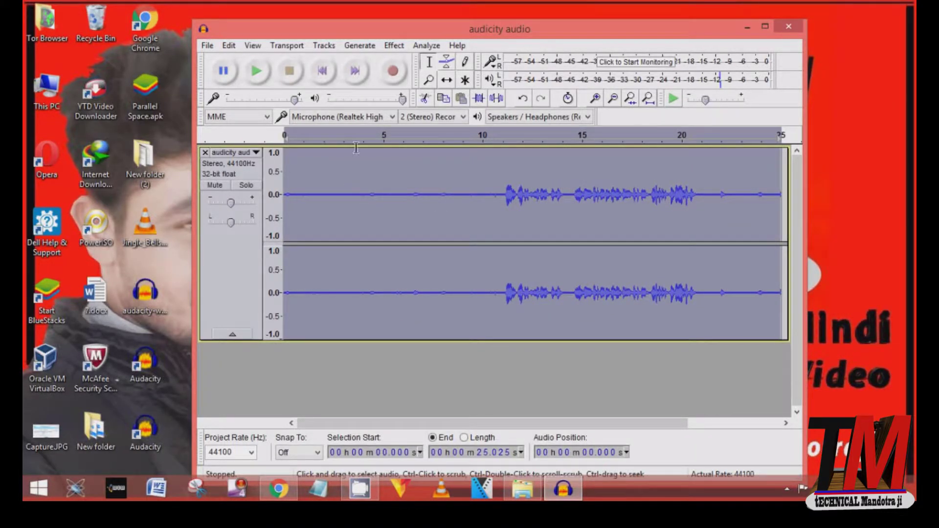
Play the noise-reduced track to check the result and stop playback
click(263, 72)
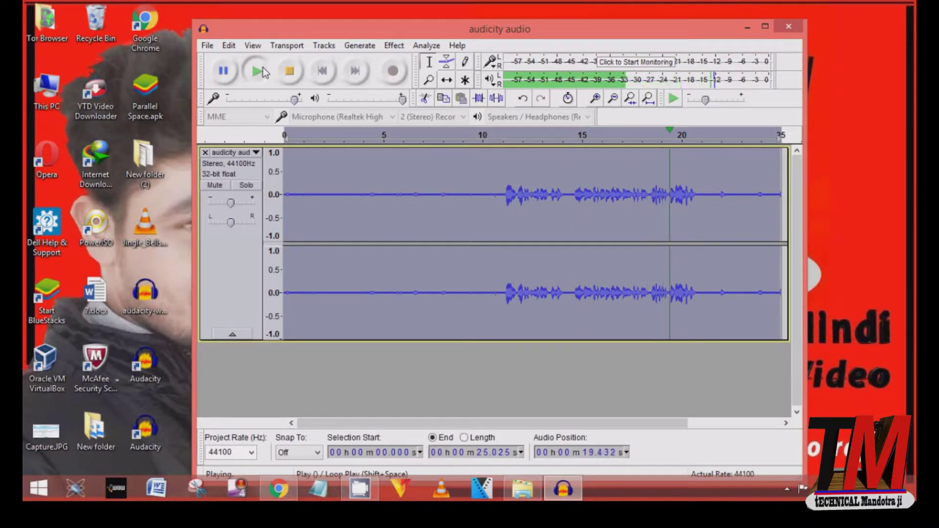
click(288, 71)
Undo the noise reduction and replay the original audio for comparison
click(229, 46)
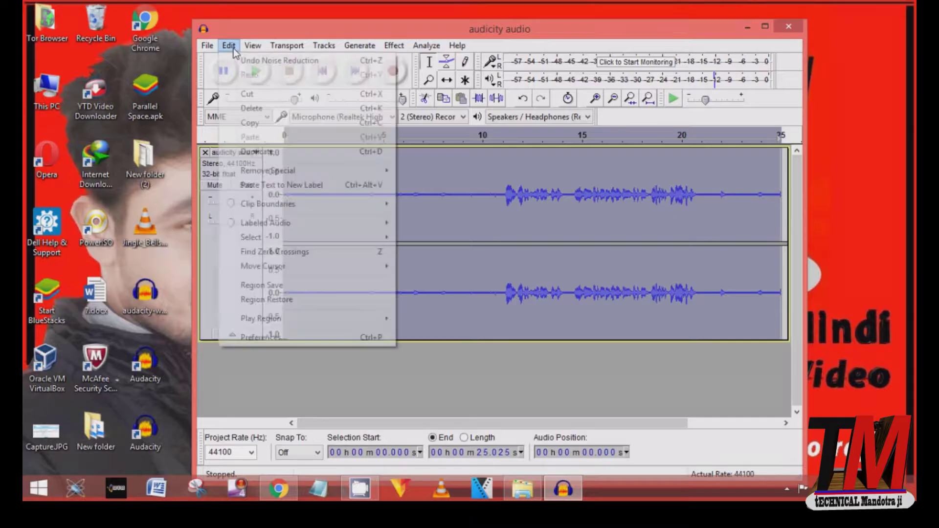
click(257, 58)
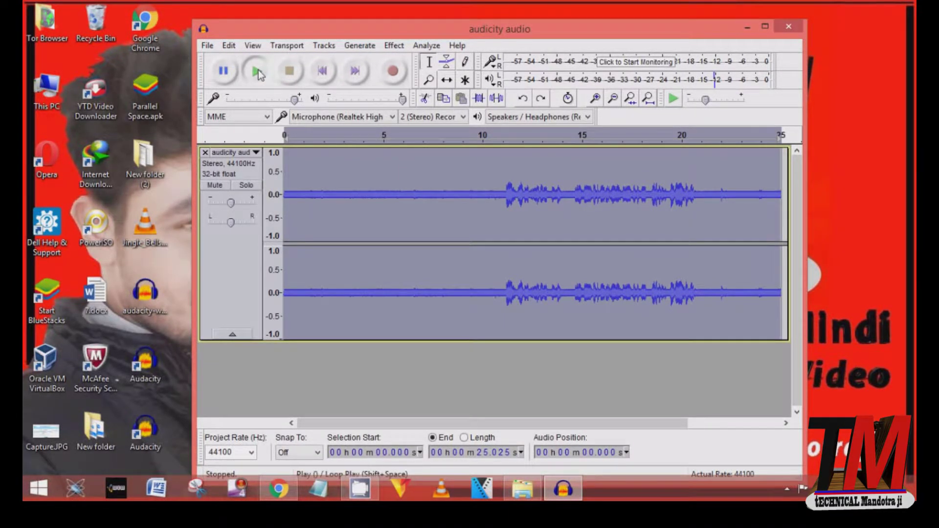
click(257, 71)
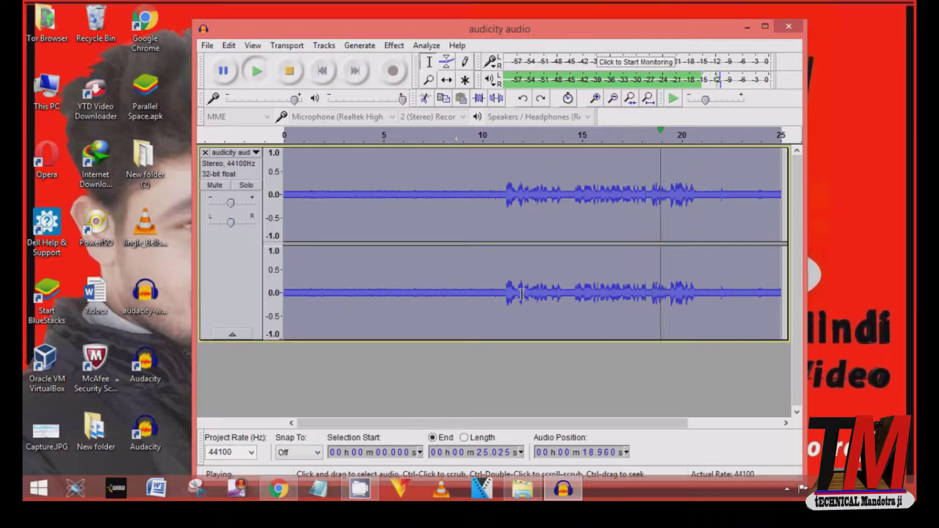
click(291, 72)
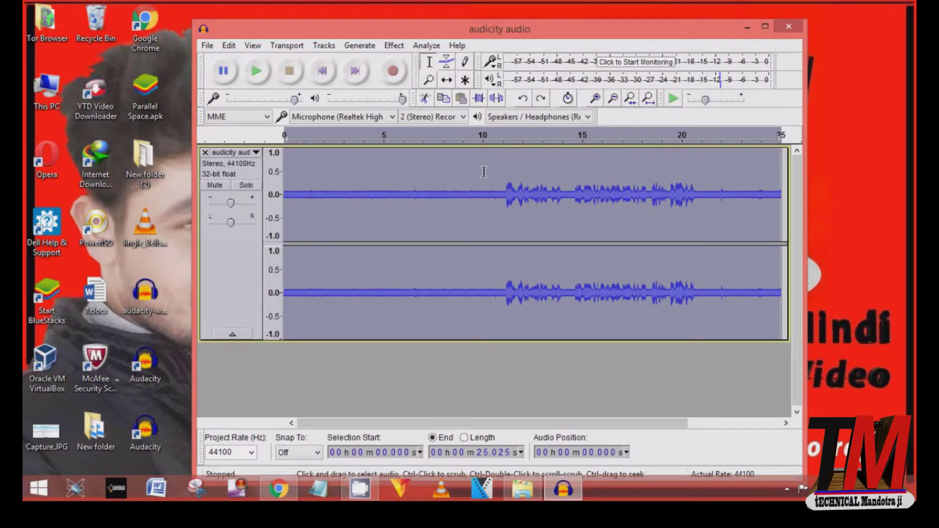
Capture a new Noise Reduction profile from about the first 10.2 seconds of the track
drag(484, 173, 262, 235)
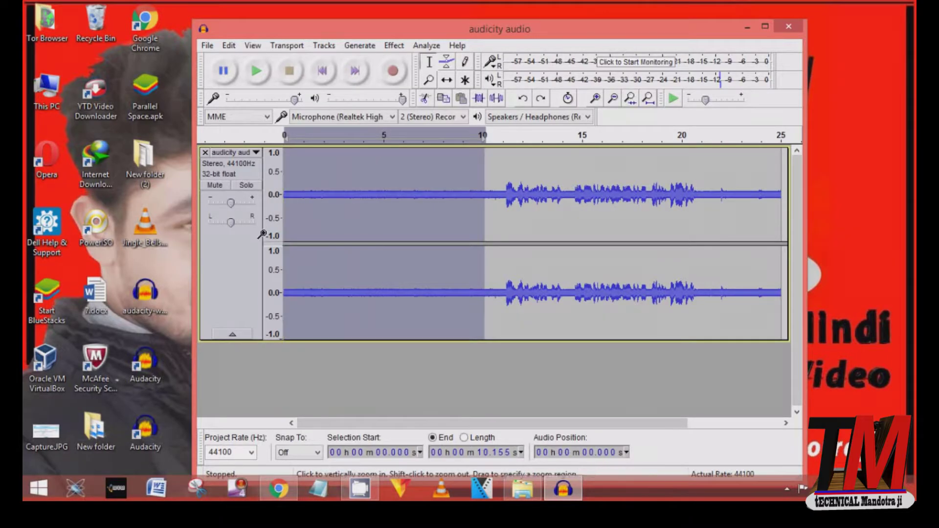
click(394, 45)
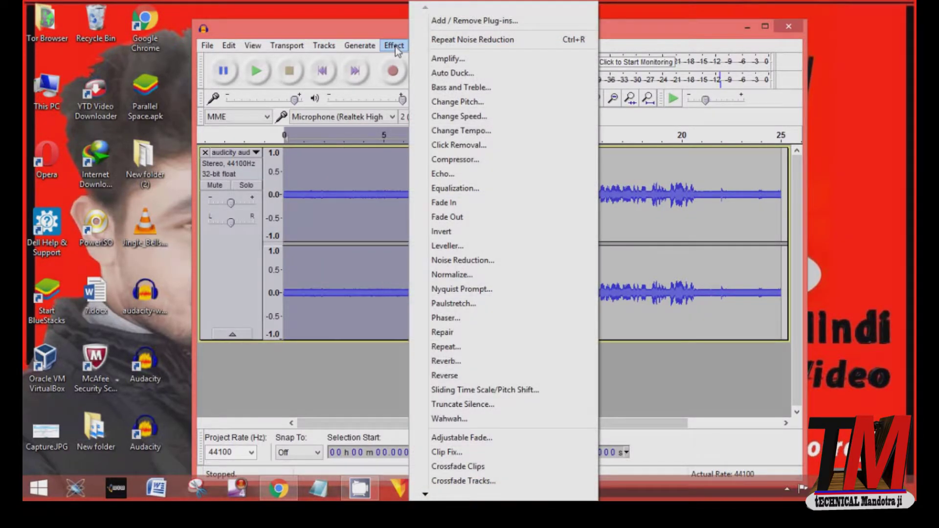
click(460, 260)
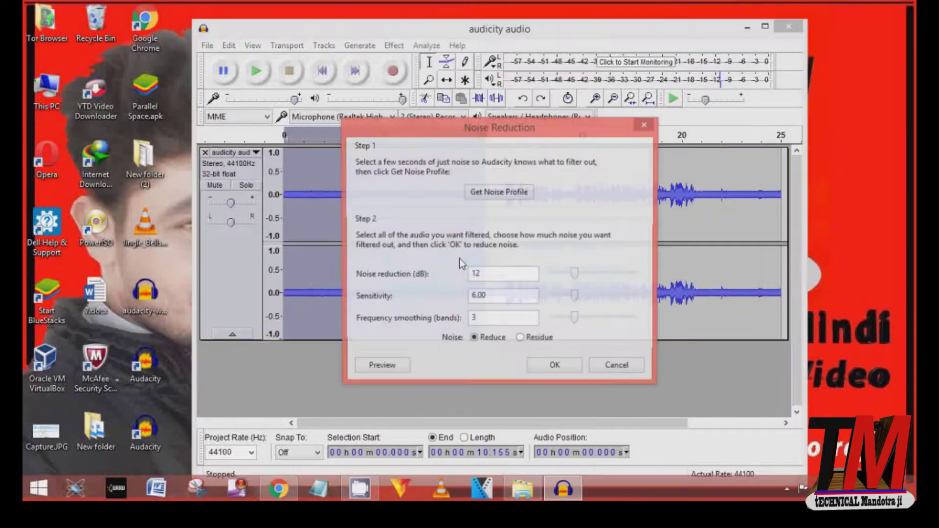
click(494, 196)
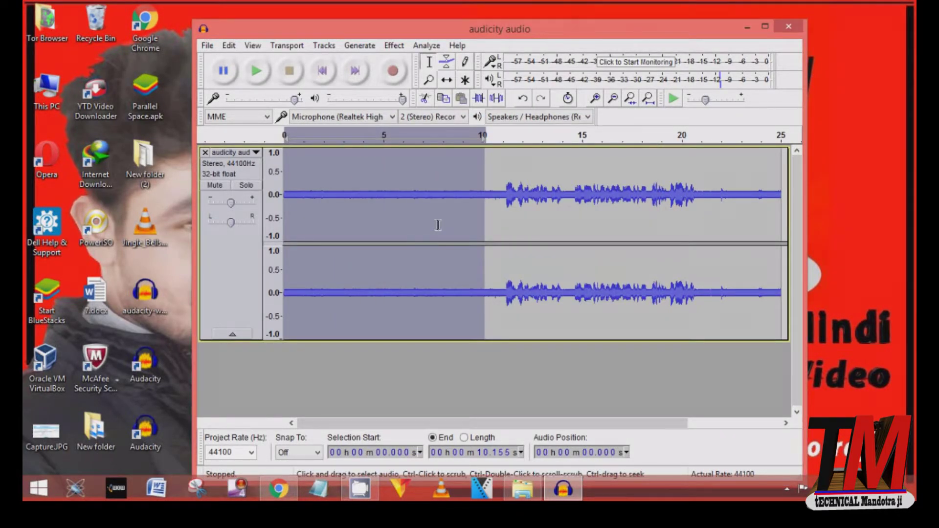
Apply Noise Reduction to the entire track with 12 dB reduction, sensitivity 6.00 and 3 smoothing bands, keeping the noise set to Reduce
key(ctrl+a)
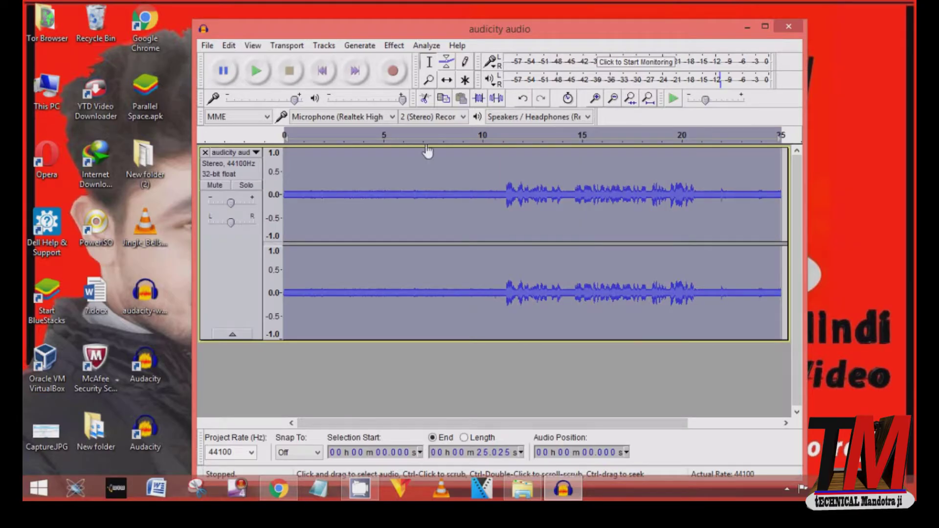
click(397, 47)
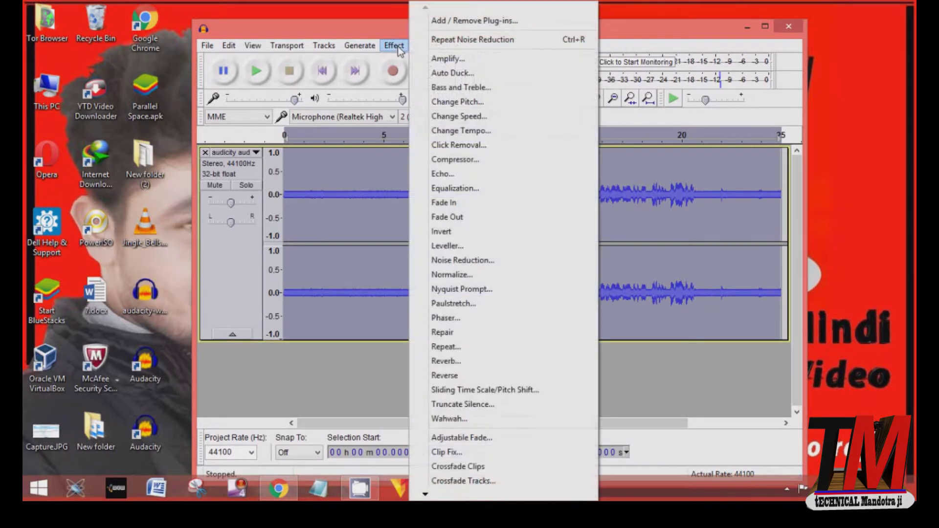
click(474, 259)
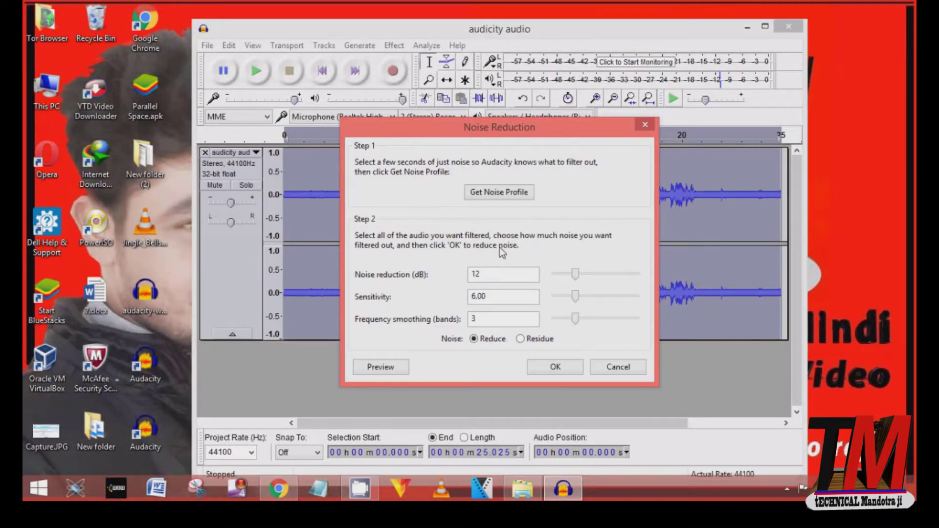
click(554, 371)
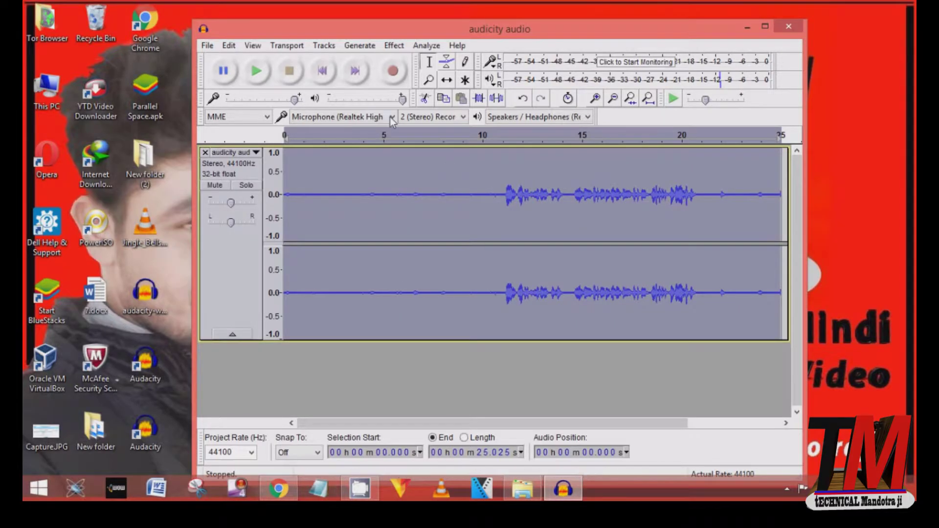
Play the cleaned track from about 8.6 seconds to check the speech section, and stop playback
click(454, 149)
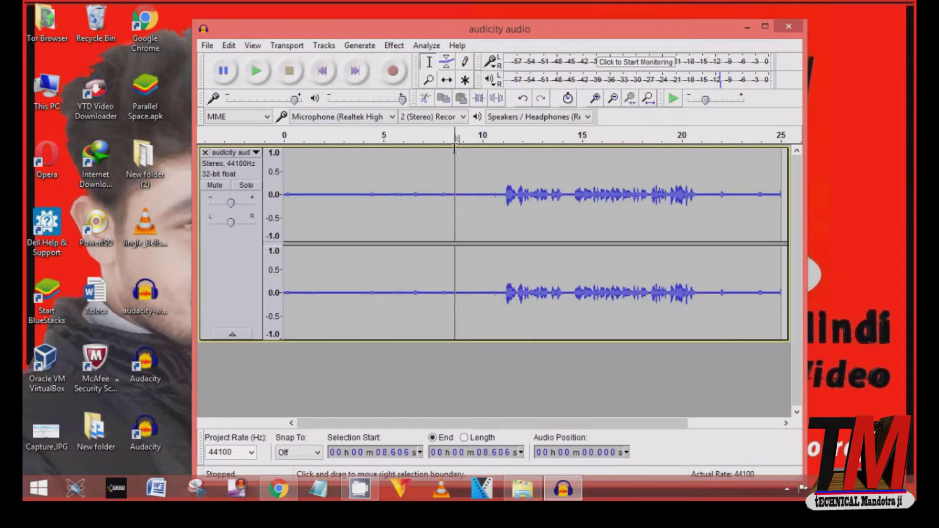
key(space)
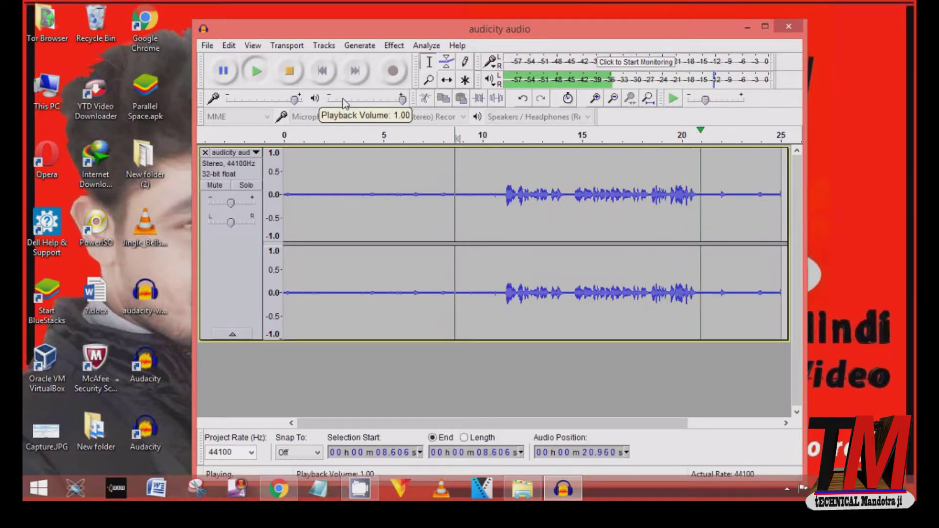
click(289, 71)
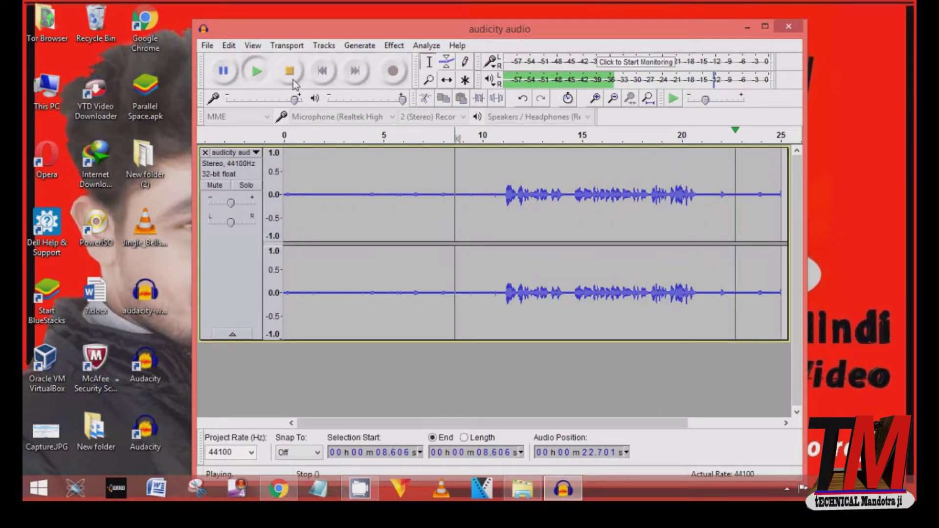
Export the audio to the Desktop as audicity audio.wav in WAV (Microsoft) signed 16-bit PCM format, leaving the metadata empty
click(207, 47)
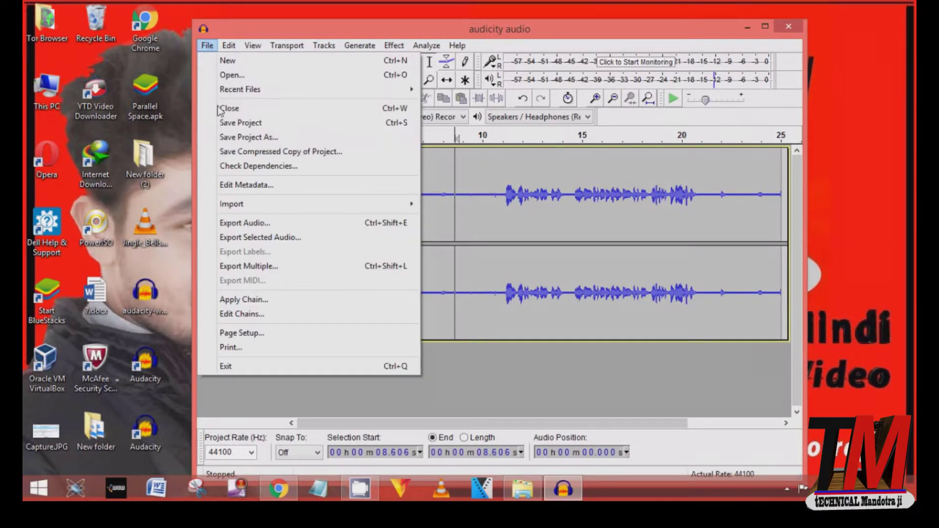
click(254, 222)
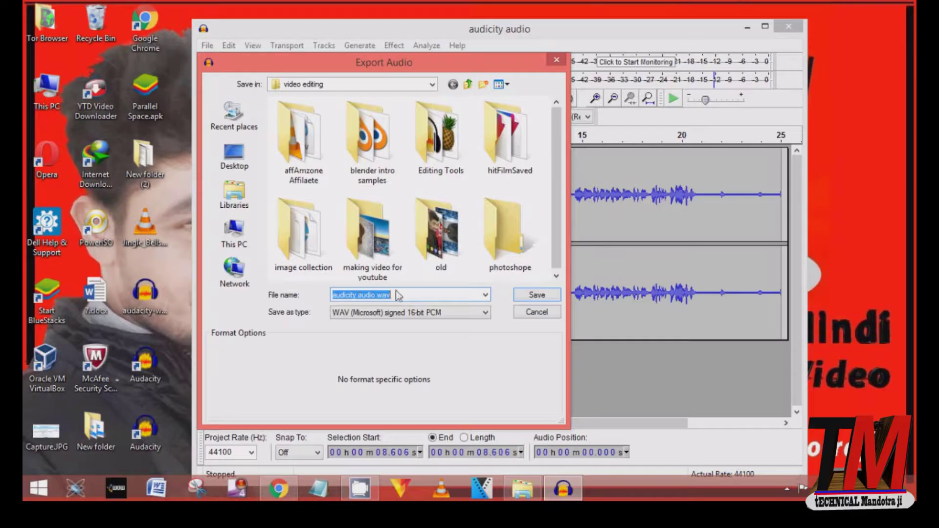
click(245, 163)
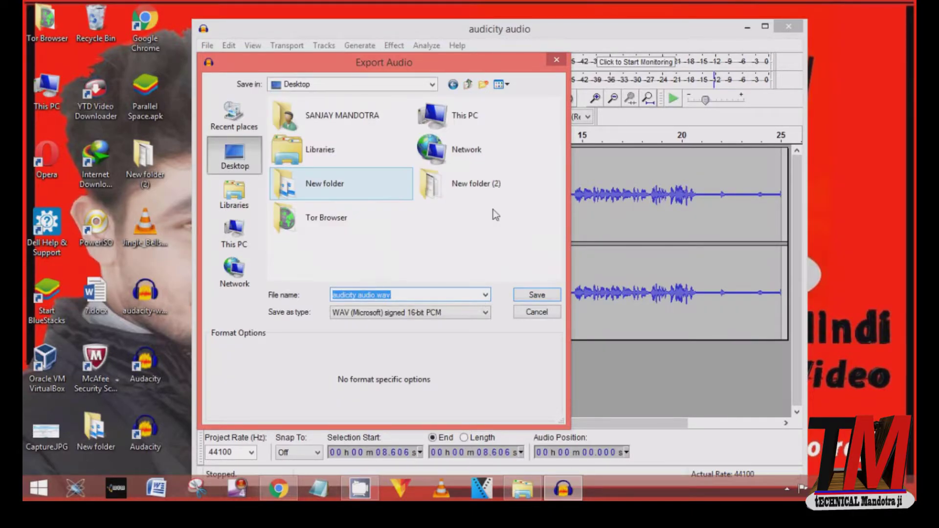
click(537, 296)
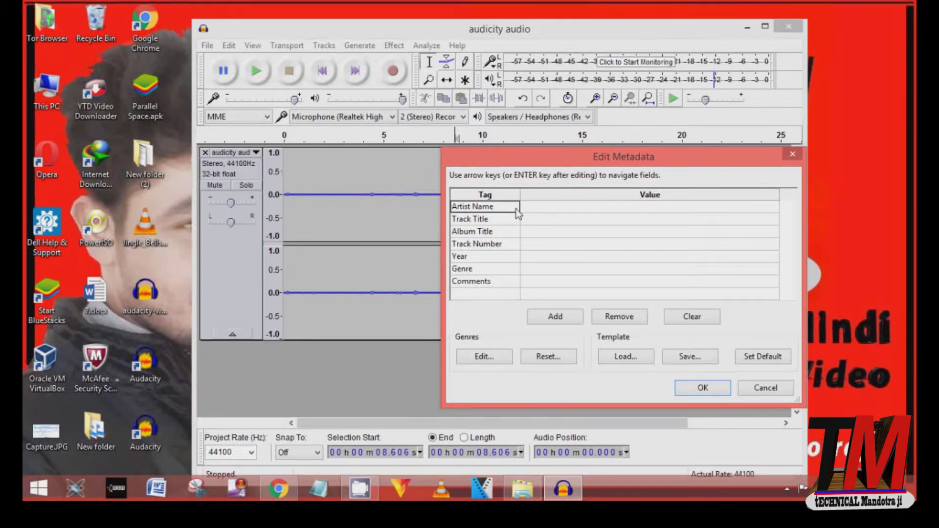
click(695, 387)
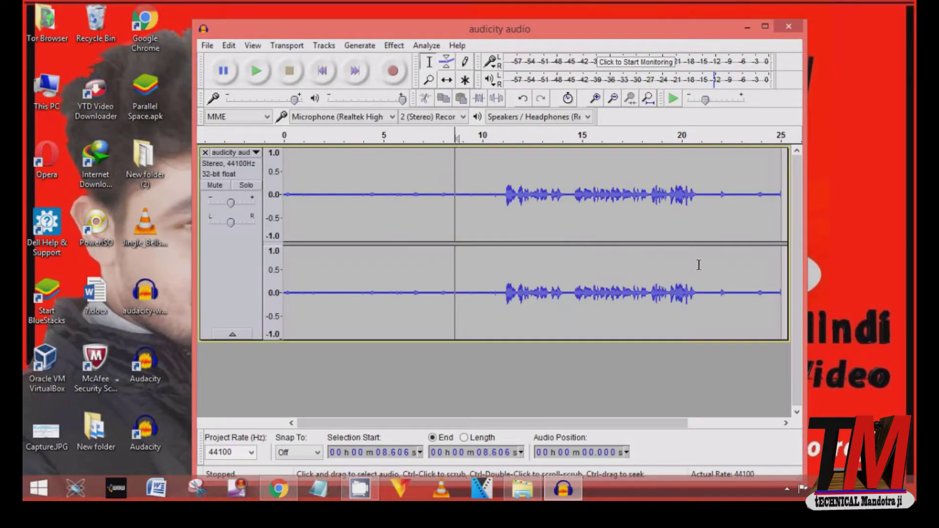
Minimize the audio editor and play the original audicity audio.mp3 from the desktop in VLC media player
click(747, 26)
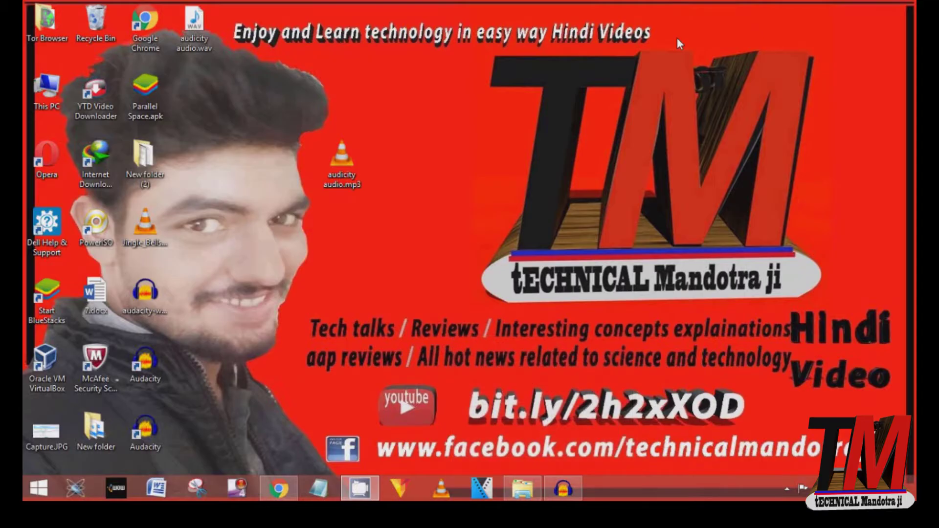
click(325, 181)
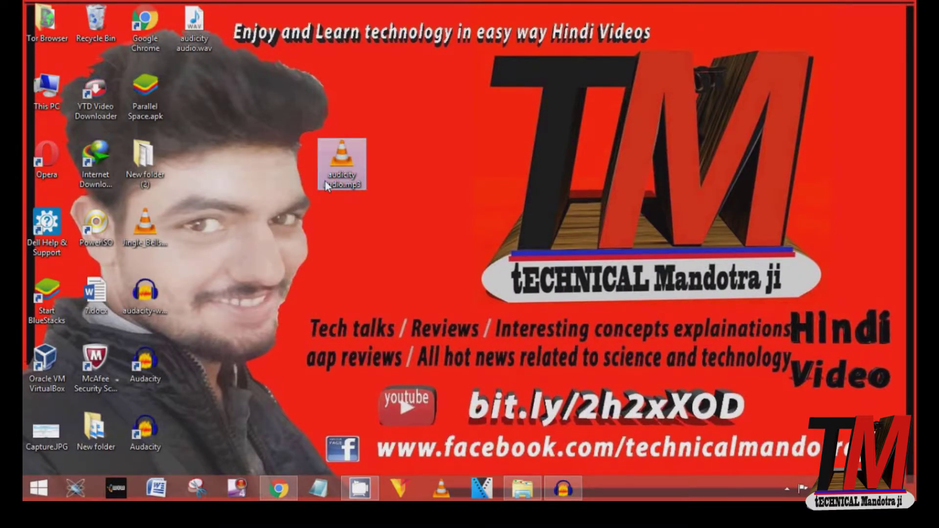
click(325, 181)
key(Return)
key(Return)
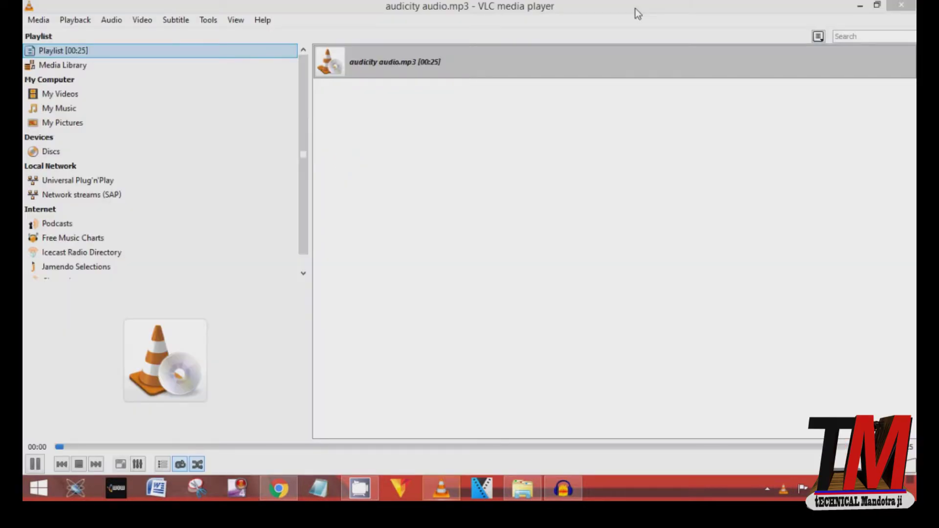